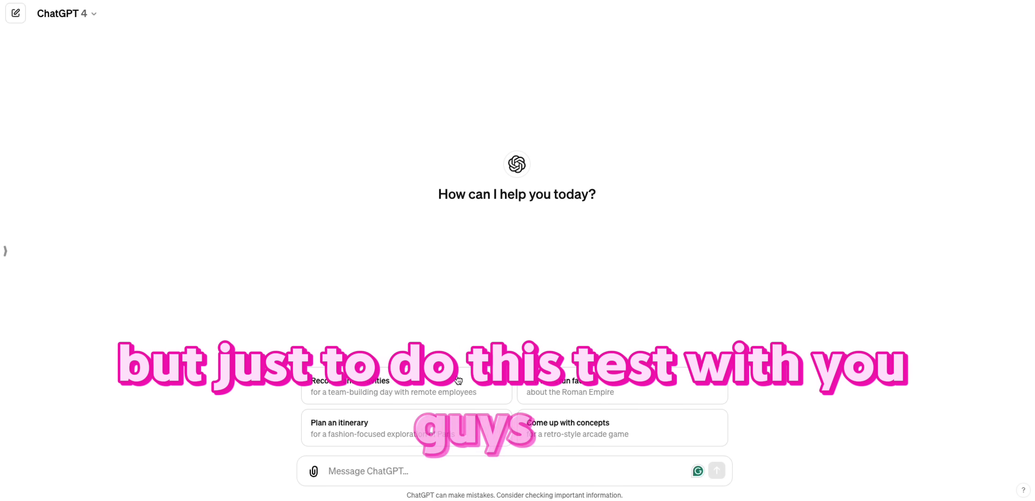
- Start a ChatGPT prompt asking for an email to GPTzero requesting better AI detection
left_click(410, 472)
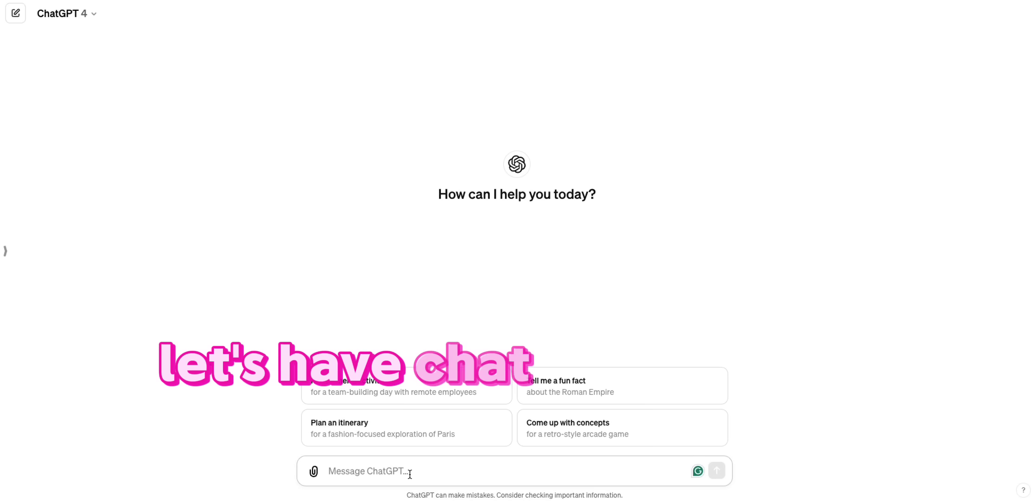
type("Write")
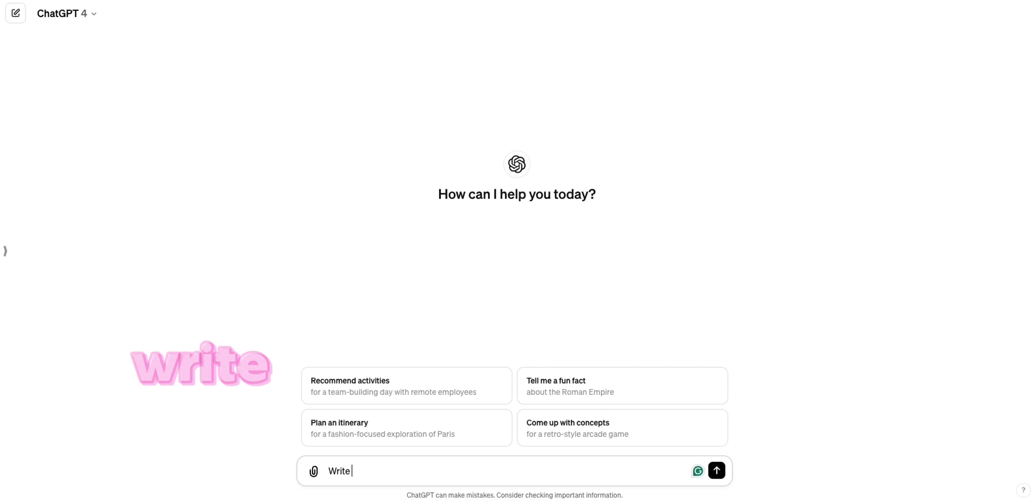
type(" an email to")
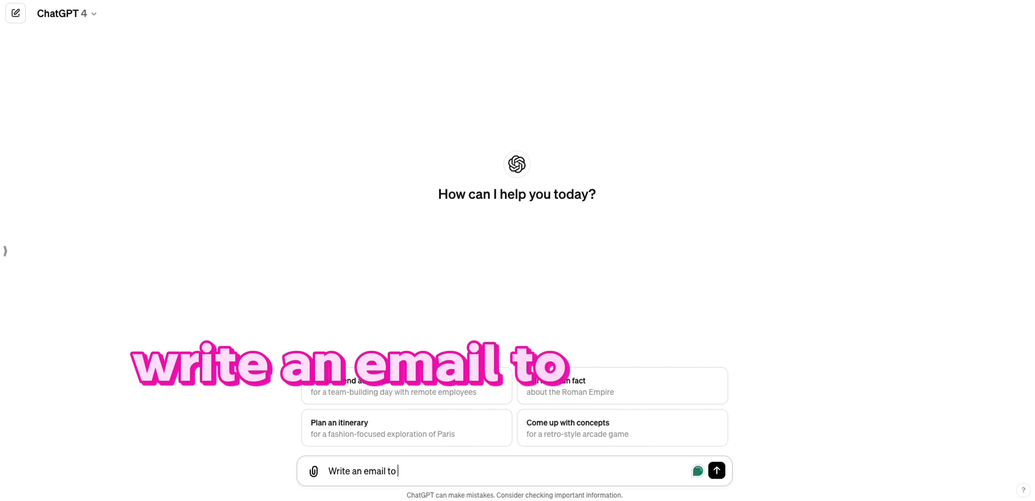
type(" GPTzero asking ")
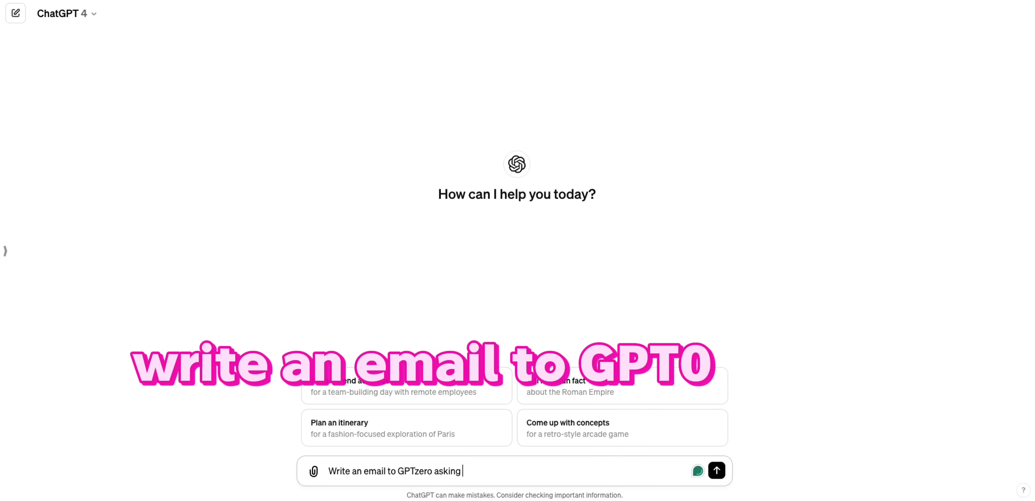
type("foor")
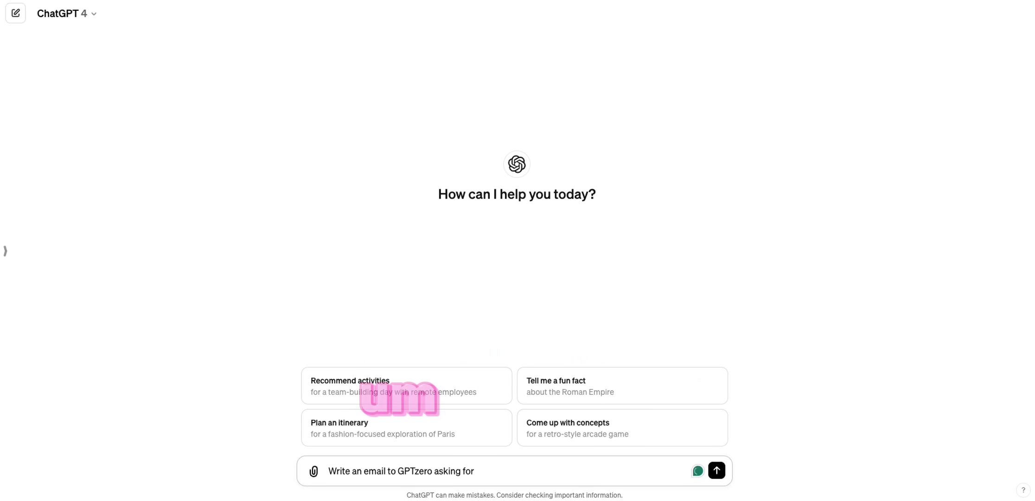
type("better AI derte")
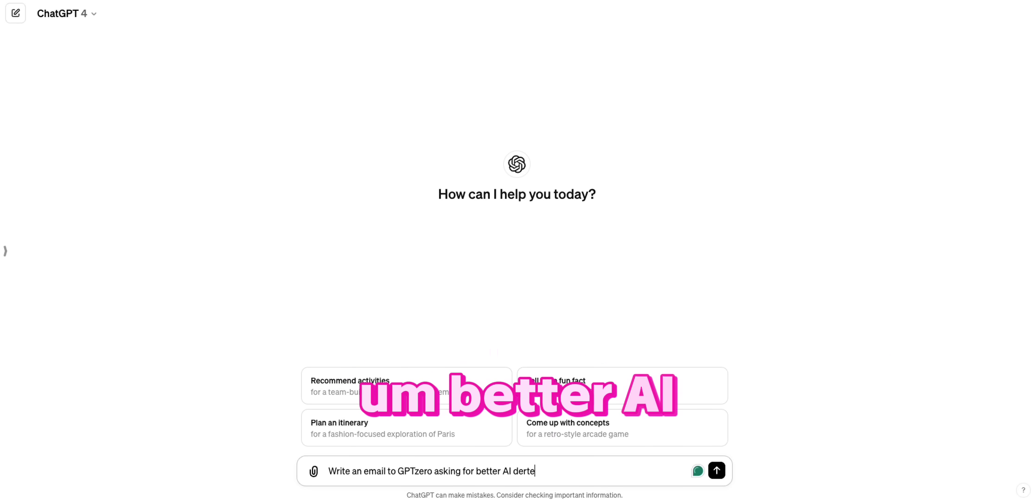
key("BackSpace")
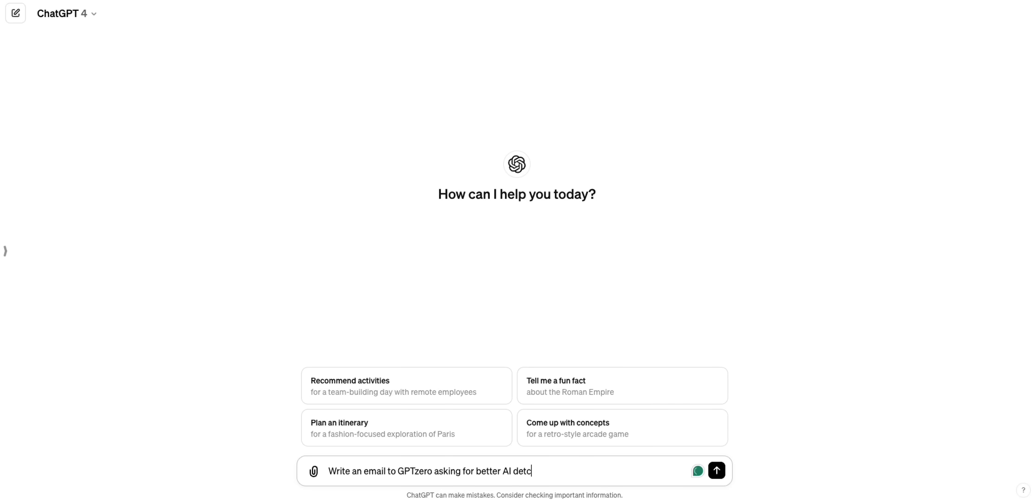
- Send the email request and read through ChatGPT's 'Request for Enhanced AI Detection Capabilities' reply
type("tion")
key("Return")
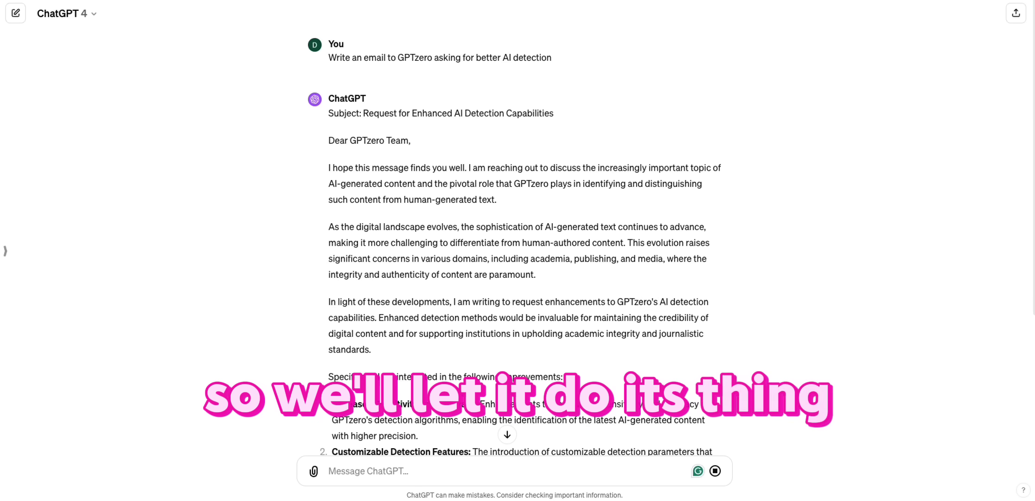
scroll(544, 377, "down", 5)
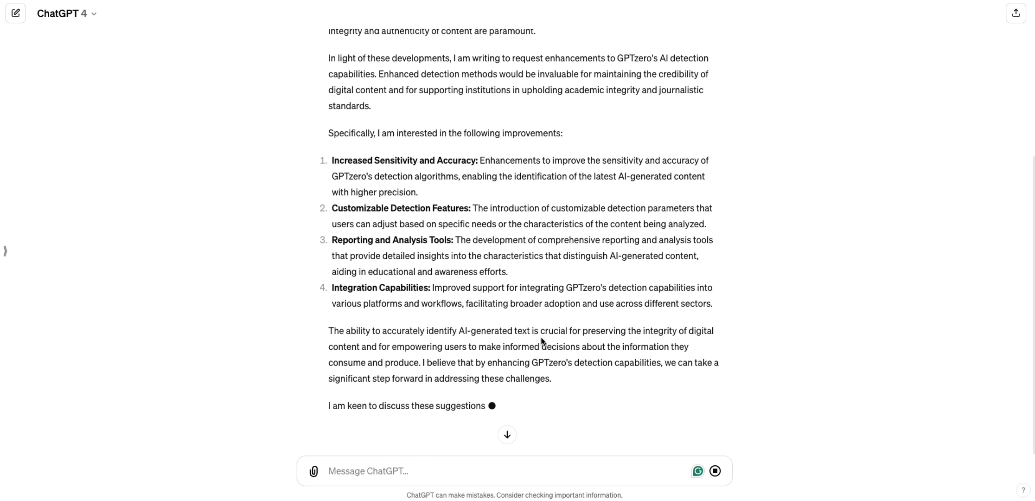
scroll(510, 306, "up", 5)
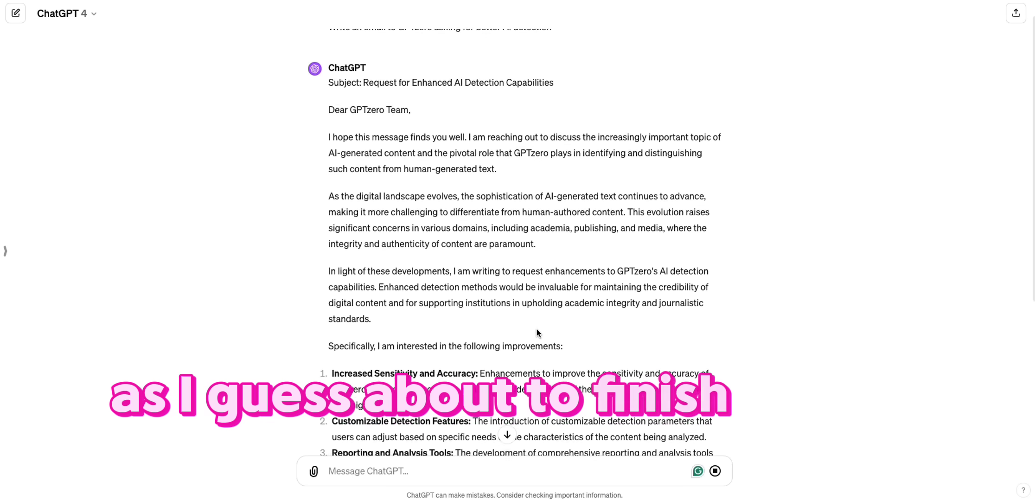
scroll(469, 262, "down", 2)
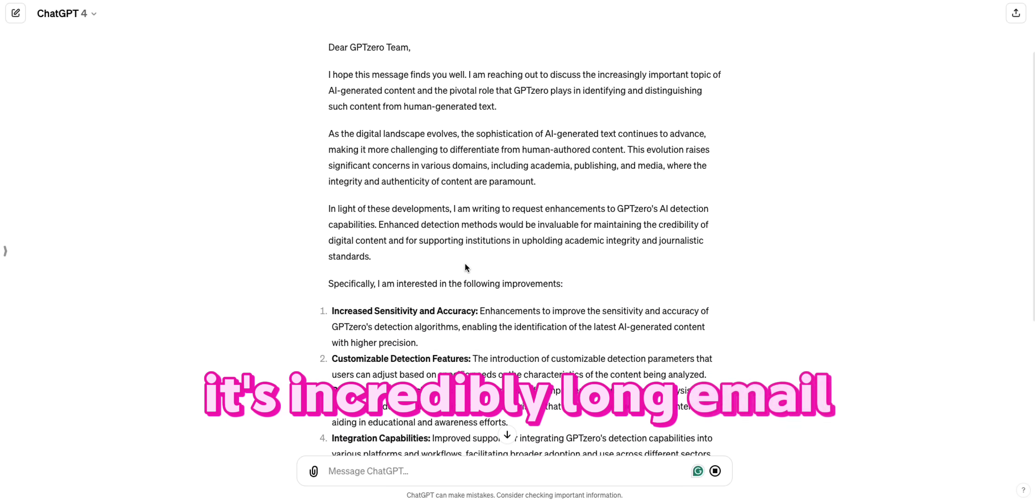
scroll(465, 263, "up", 3)
scroll(464, 265, "down", 9)
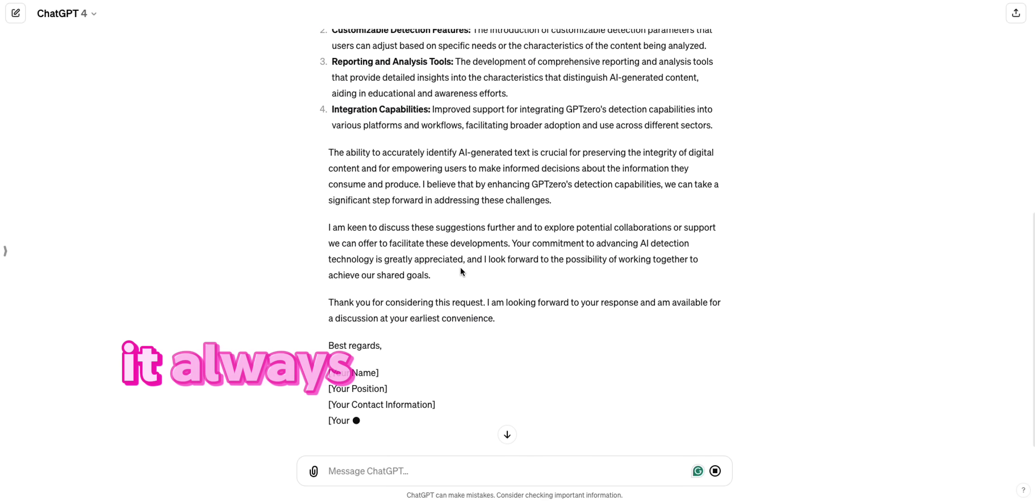
scroll(460, 266, "up", 3)
scroll(460, 269, "up", 6)
scroll(461, 268, "down", 2)
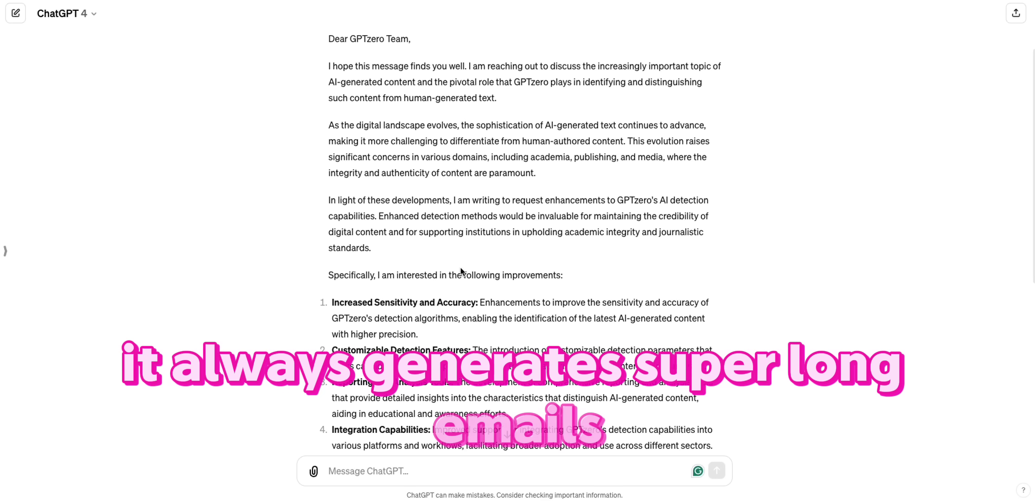
scroll(460, 269, "up", 2)
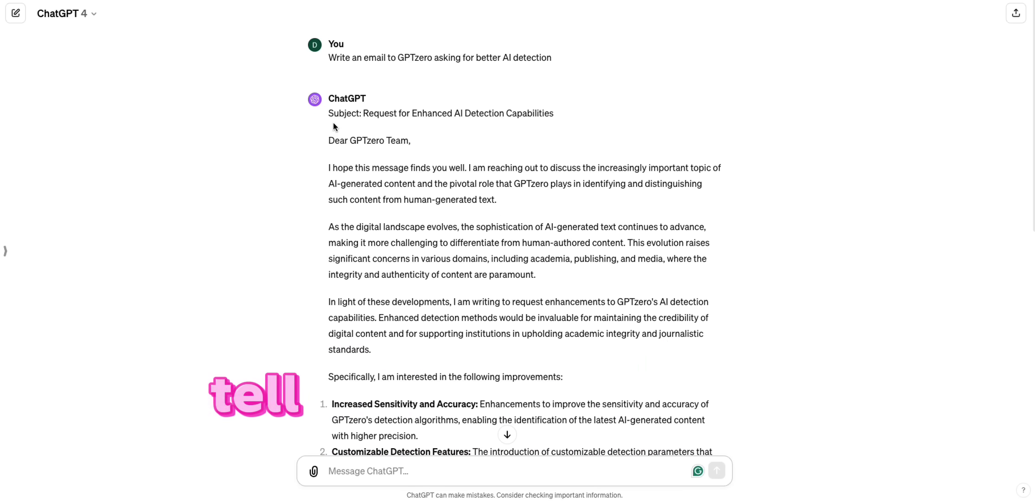
- Select the email body from 'Dear GPTzero Team,' down to 'Best regards,'
left_click_drag(328, 136, 568, 343)
scroll(585, 306, "down", 8)
scroll(580, 325, "down", 2)
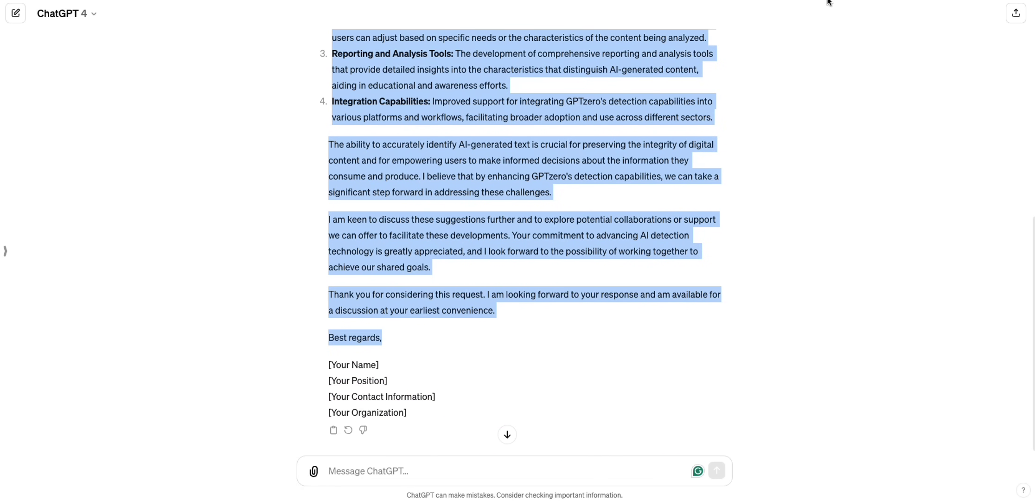
- Paste the copied email into Undetectable AI and run CHECK FOR AI, which flags it as AI-written
key("ctrl+c")
key("ctrl+Tab")
left_click(429, 249)
key("ctrl+v")
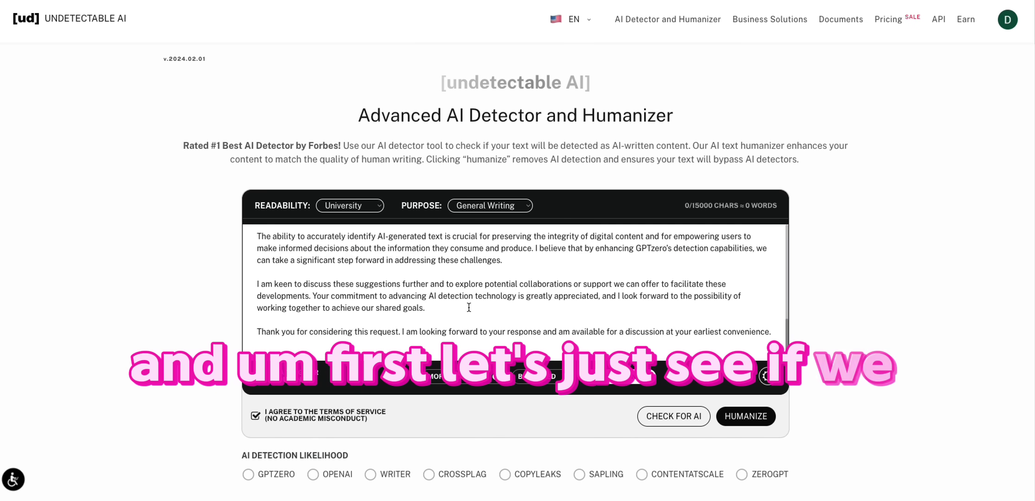
left_click(669, 416)
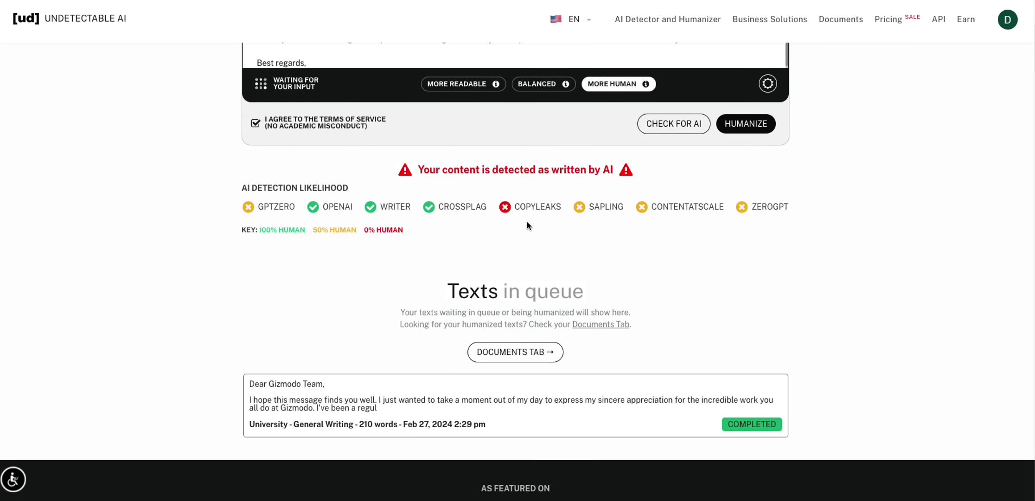
scroll(554, 176, "up", 4)
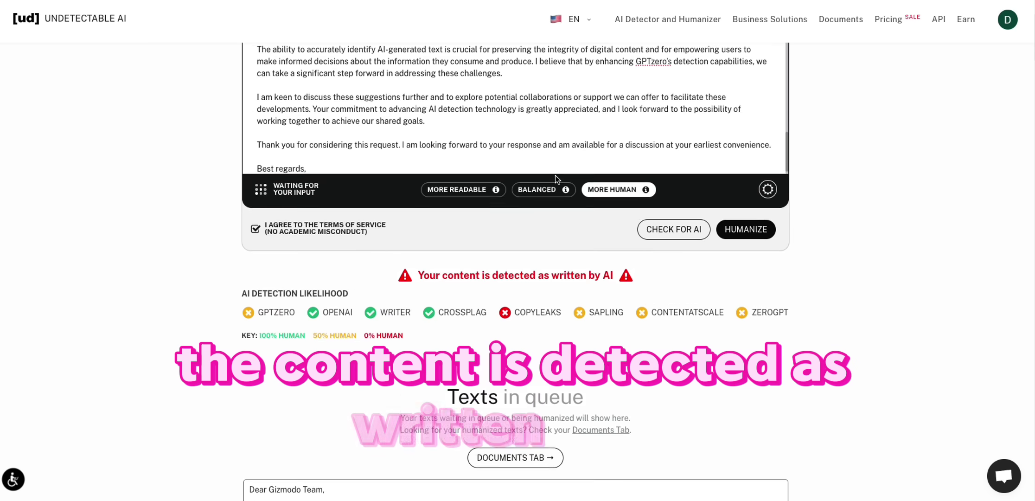
scroll(555, 177, "up", 1)
scroll(813, 186, "up", 1)
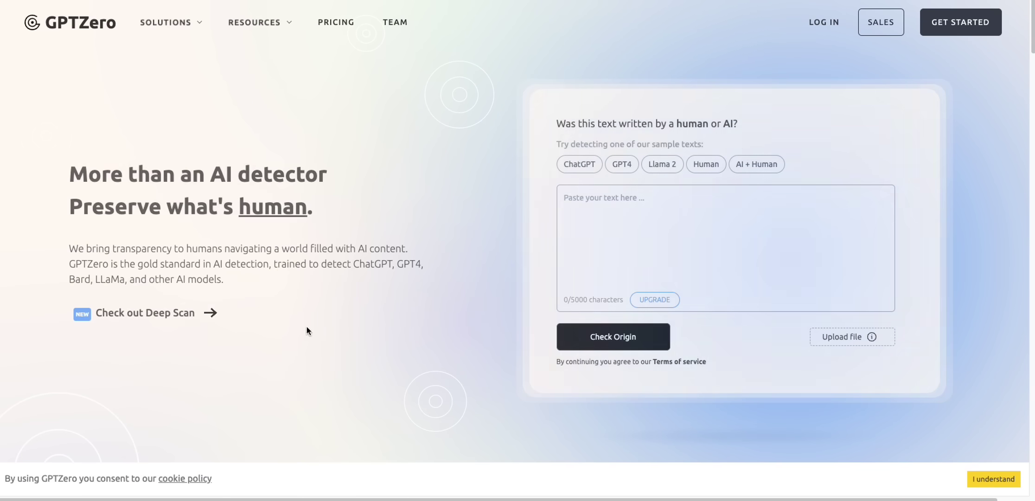
- Paste the email into GPTZero, scan it, and highlight the 96% AI-generated result
left_click(660, 246)
key("ctrl+v")
left_click(603, 337)
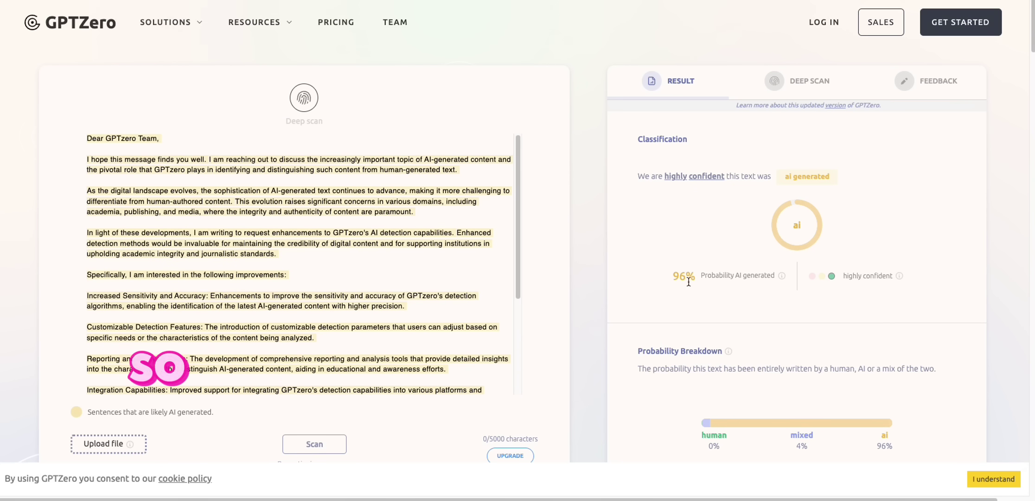
left_click_drag(683, 275, 775, 276)
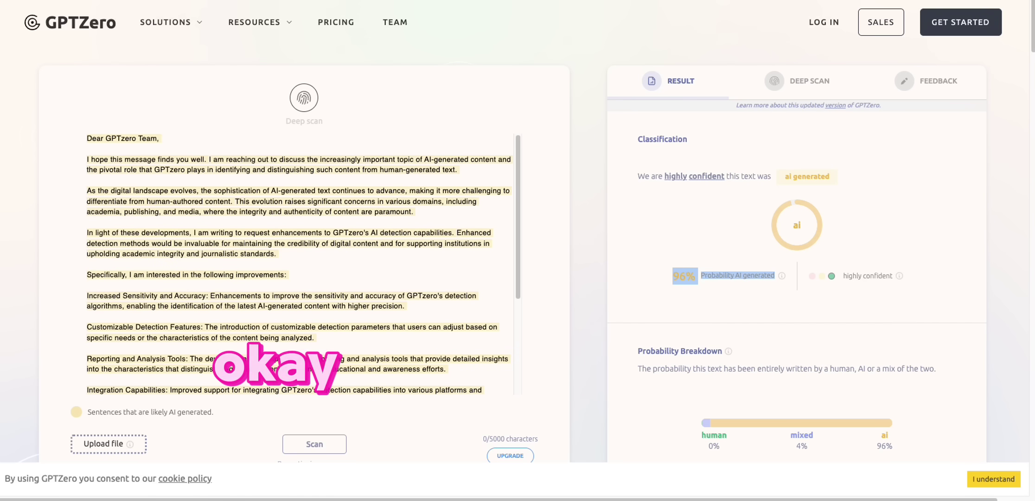
- Humanize the email in Undetectable AI at More Human strength and copy the output
key("ctrl+Tab")
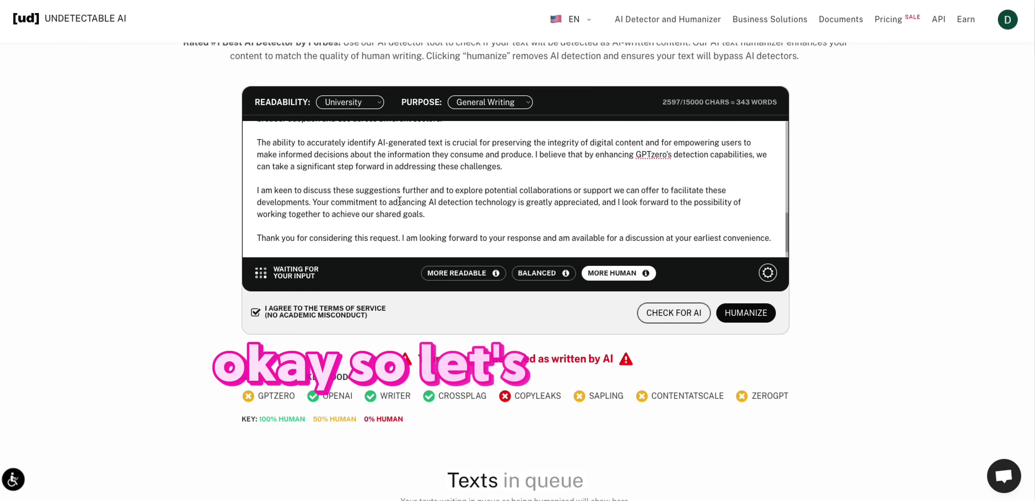
scroll(399, 201, "down", 1)
scroll(459, 199, "up", 10)
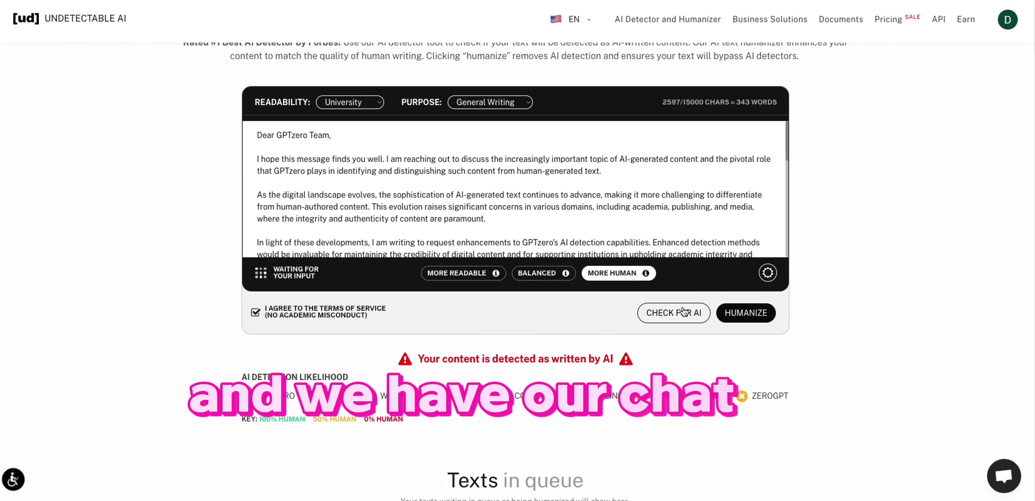
left_click(734, 315)
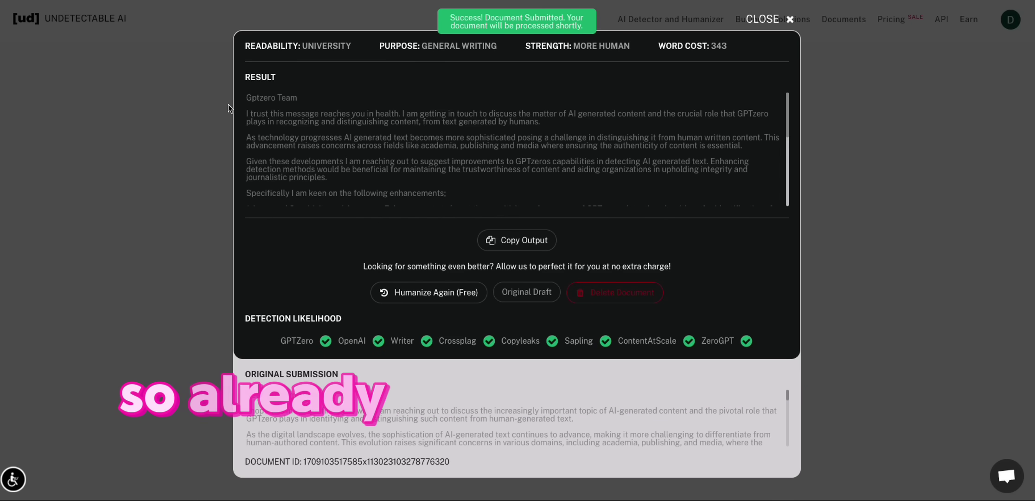
left_click(522, 245)
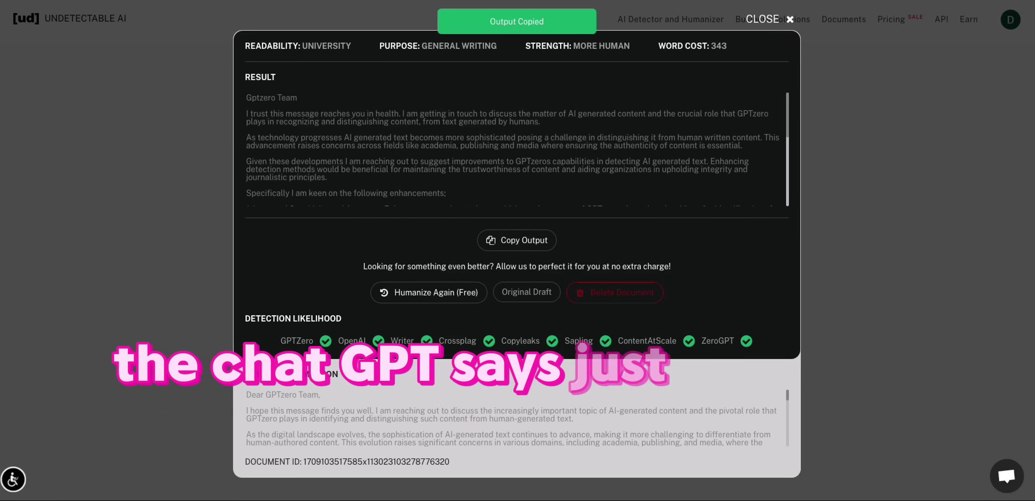
- Replace GPTZero's text with the humanized email and scan it, getting 7% AI probability
key("ctrl+Tab")
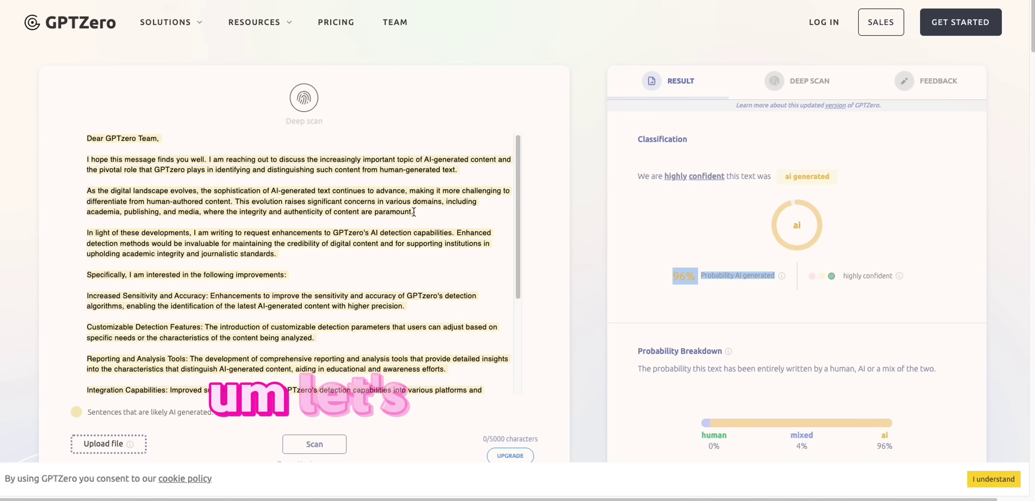
key("ctrl+a")
key("ctrl+v")
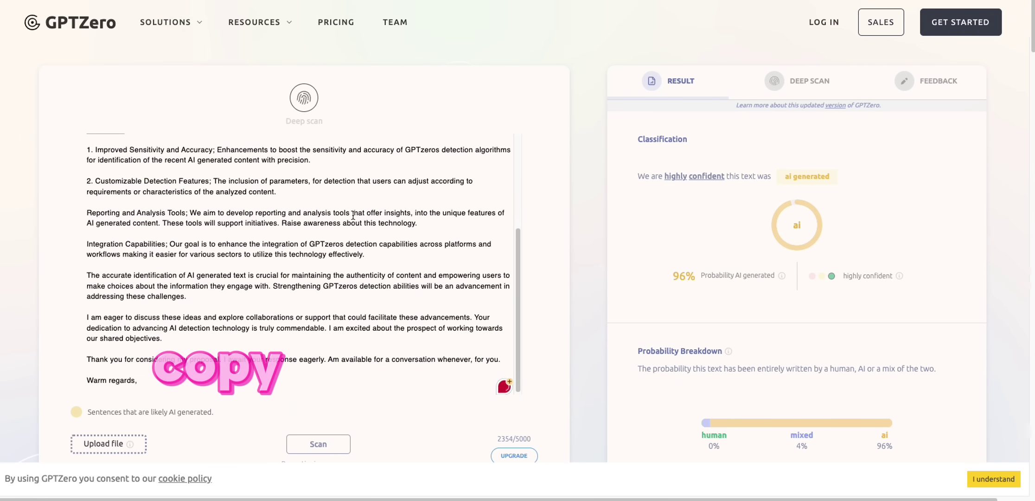
scroll(357, 209, "up", 5)
left_click(318, 444)
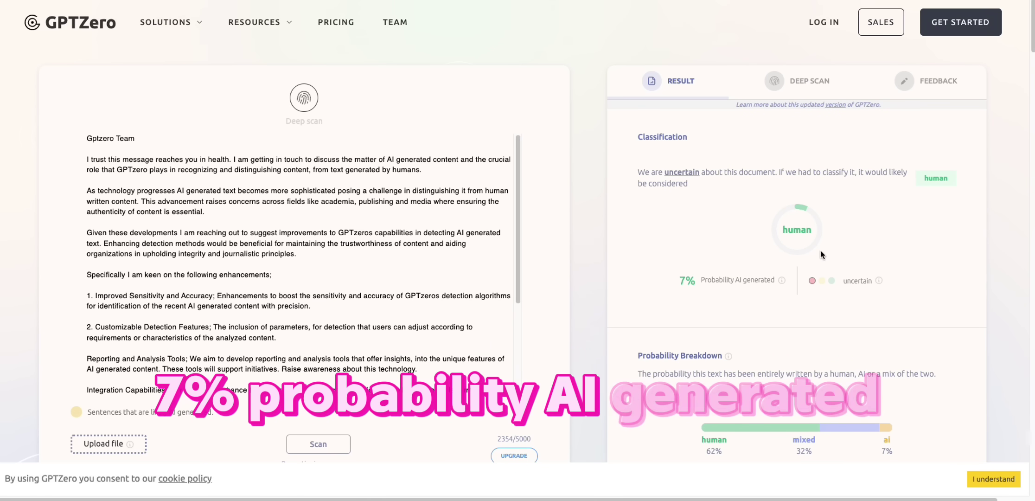
scroll(796, 228, "down", 1)
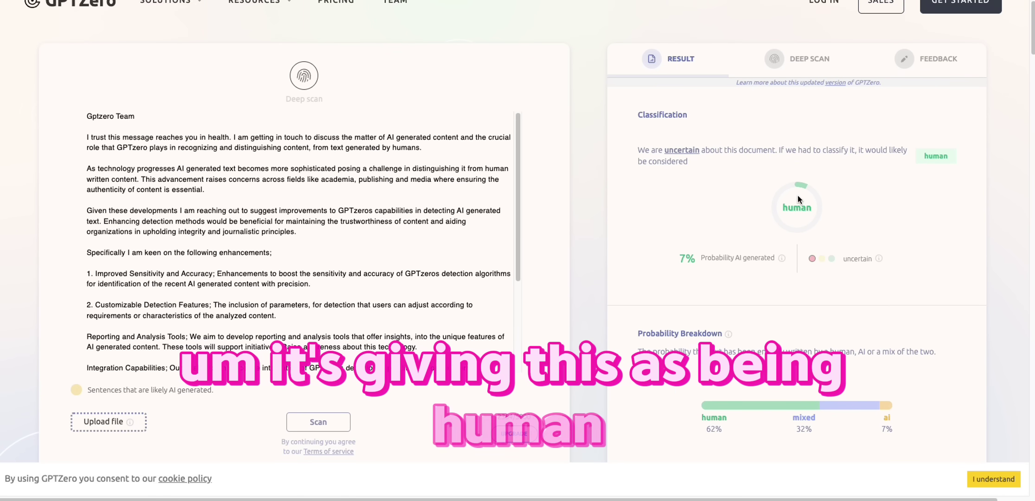
scroll(636, 232, "up", 1)
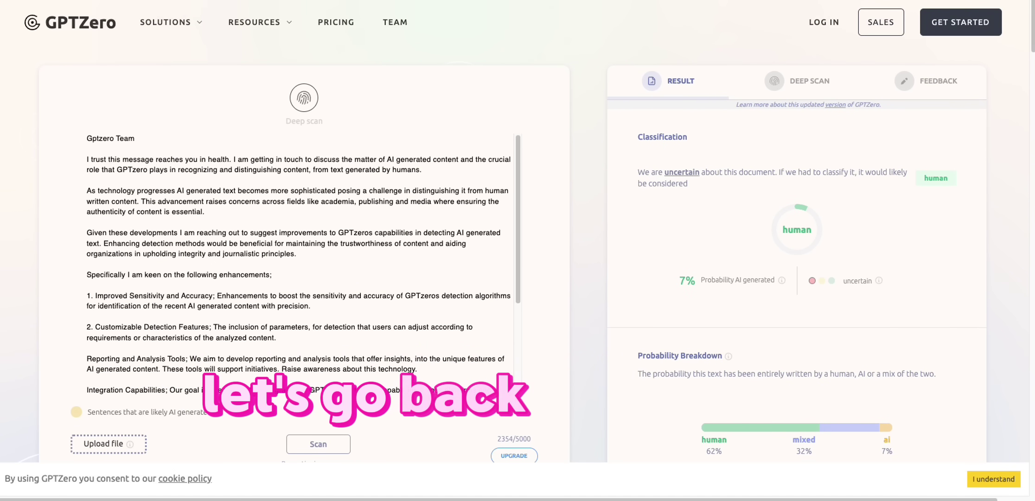
- Ask ChatGPT to 'Write an essay on the ethics of AI'
key("ctrl+Tab")
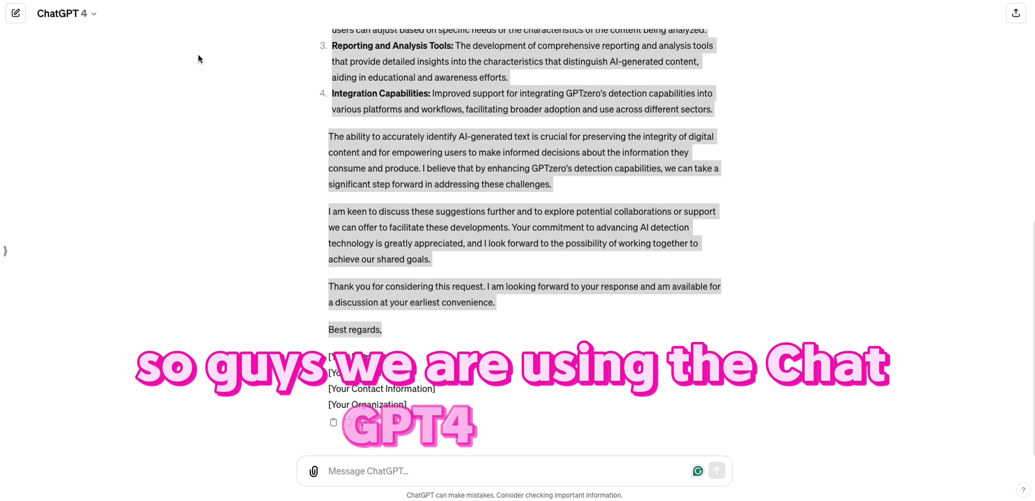
left_click(466, 468)
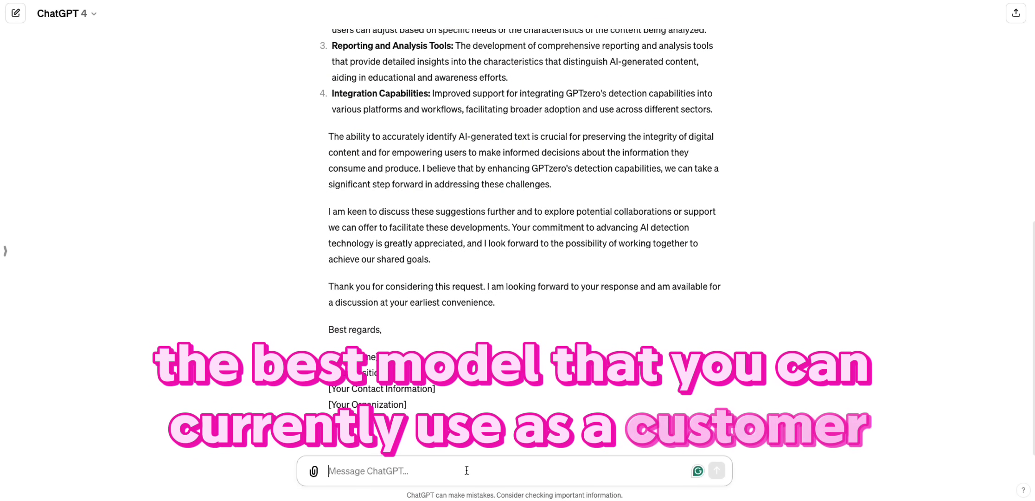
type("WE")
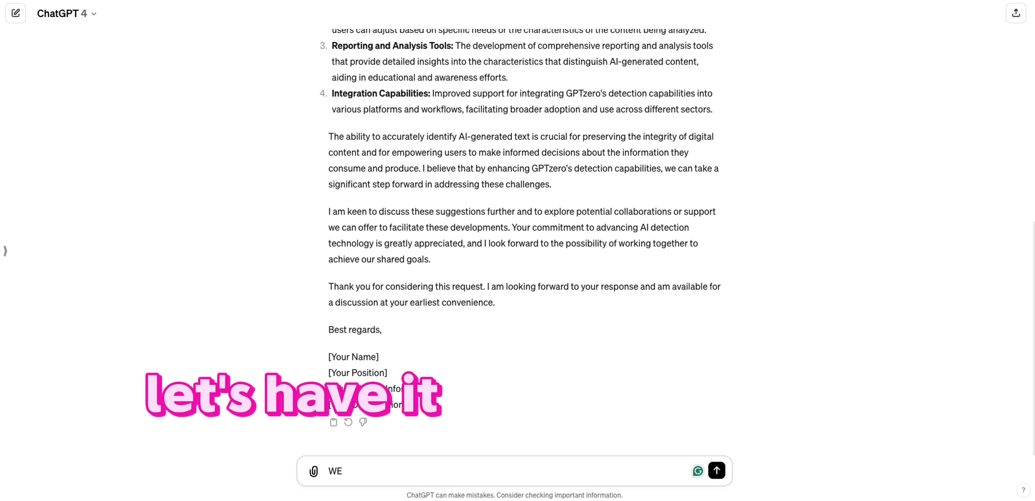
type("ite an essay")
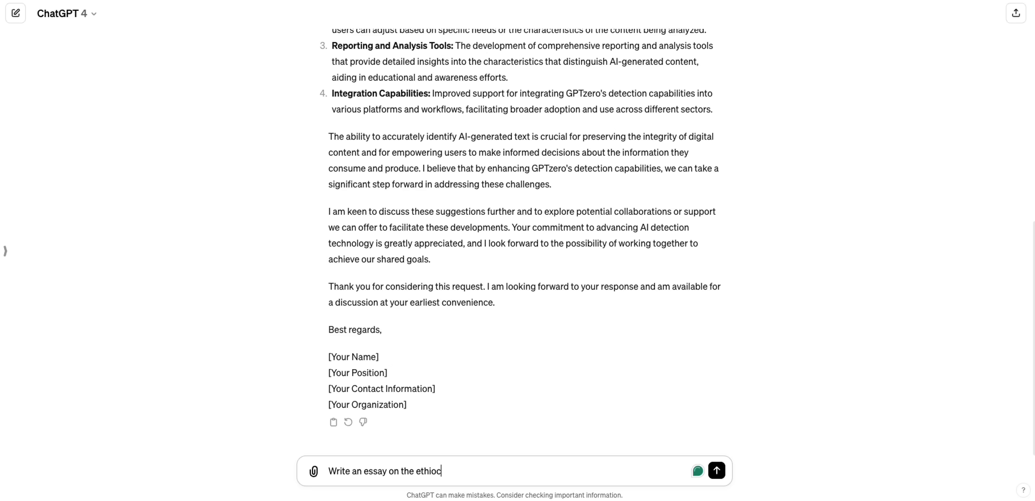
type("of AI")
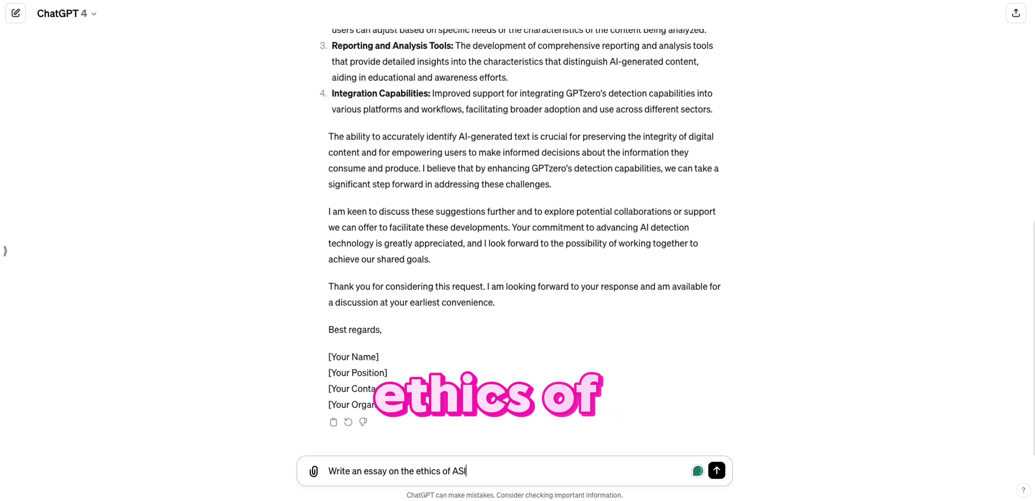
key("Return")
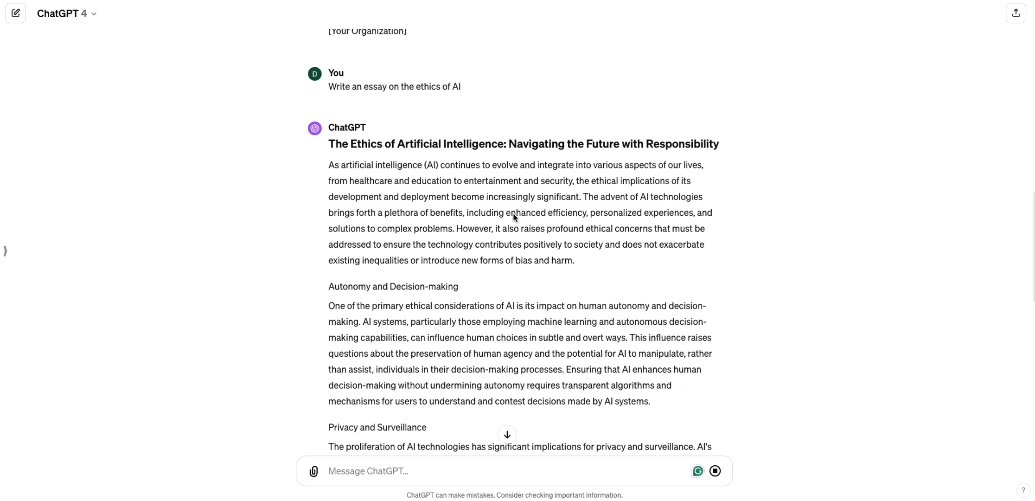
- Select the generated 'The Ethics of Artificial Intelligence' essay for copying
scroll(507, 256, "down", 8)
scroll(324, 163, "up", 8)
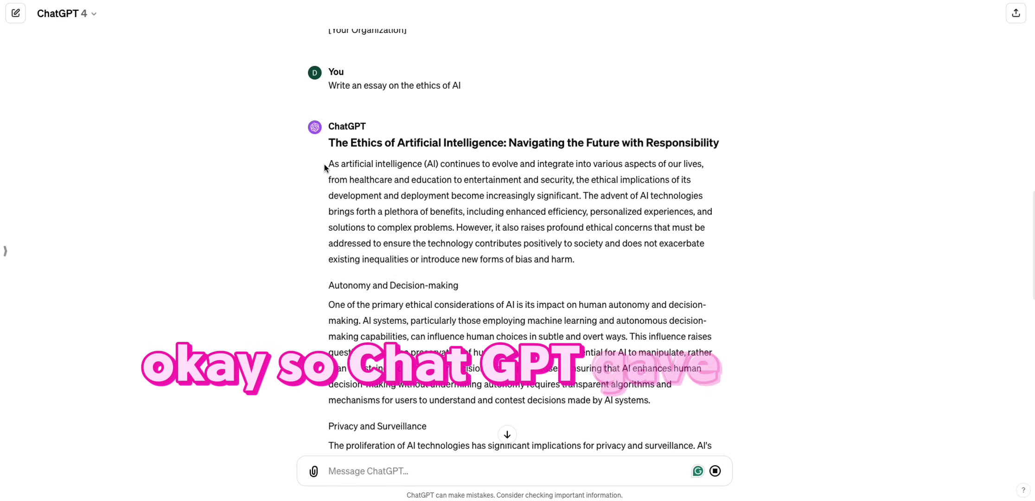
left_click_drag(334, 147, 489, 411)
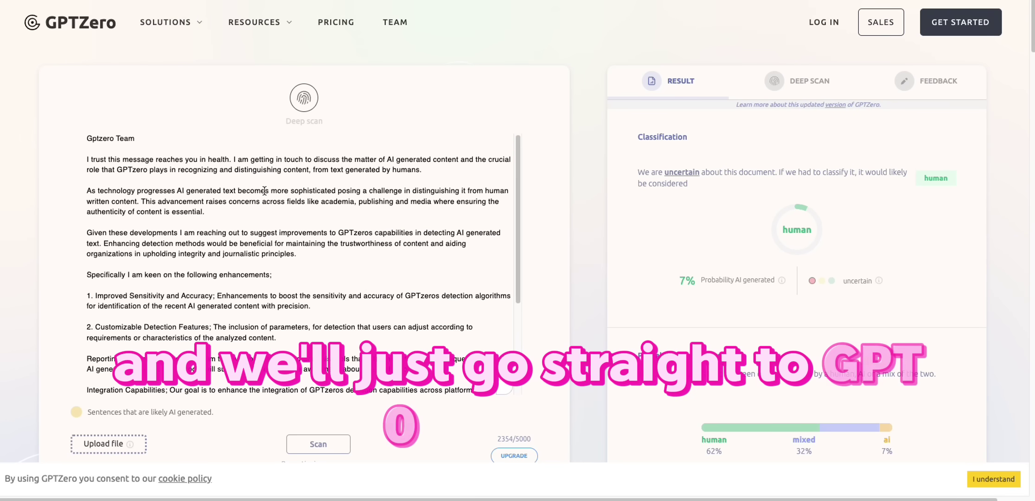
- Replace GPTZero's text with the AI ethics essay and scan it, showing 82% AI probability
key("ctrl+a")
key("ctrl+v")
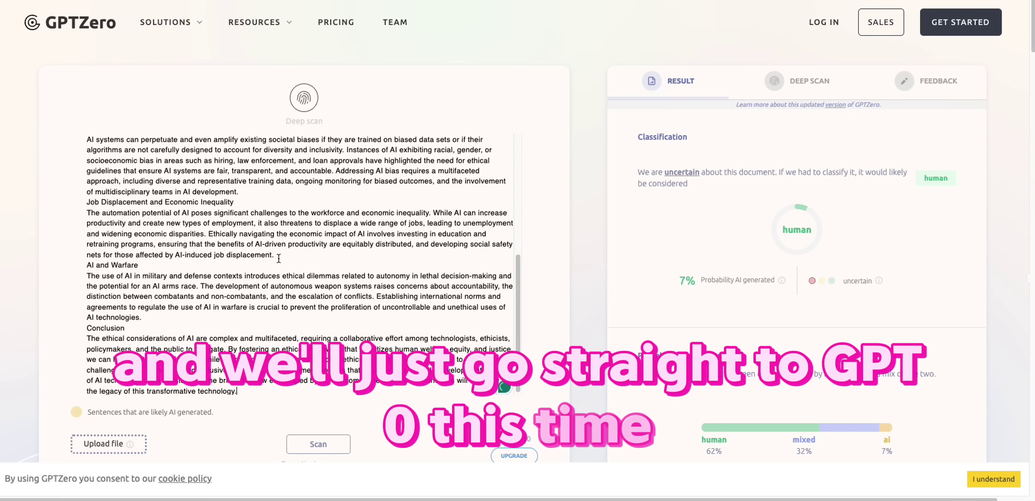
left_click(335, 452)
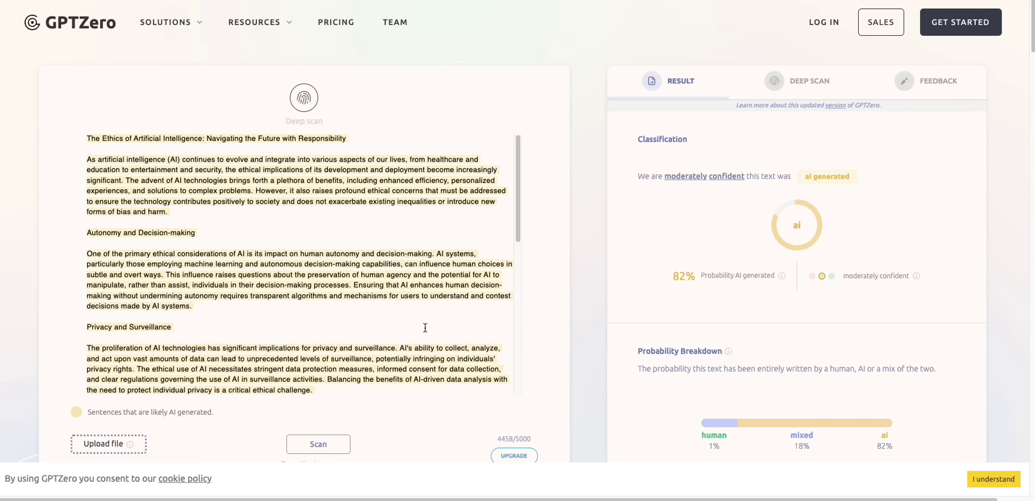
left_click_drag(662, 277, 790, 274)
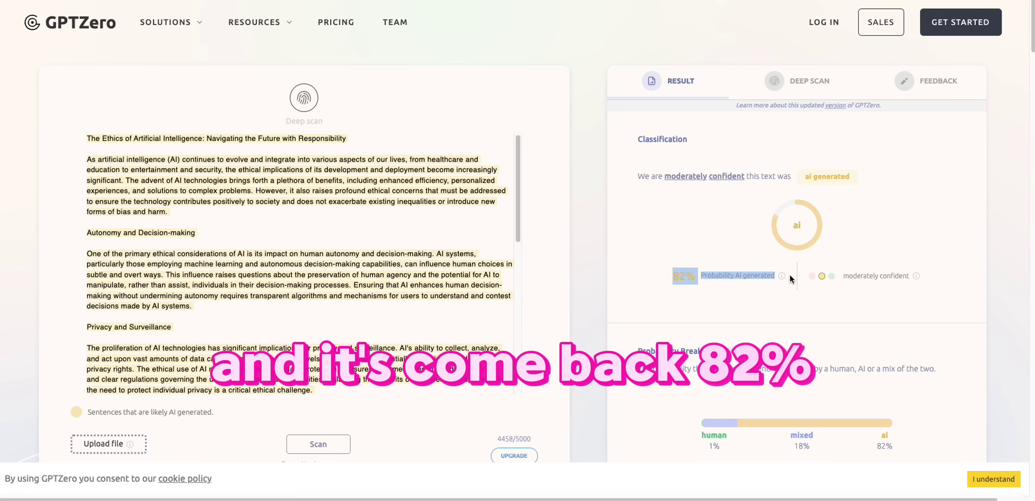
left_click(684, 292)
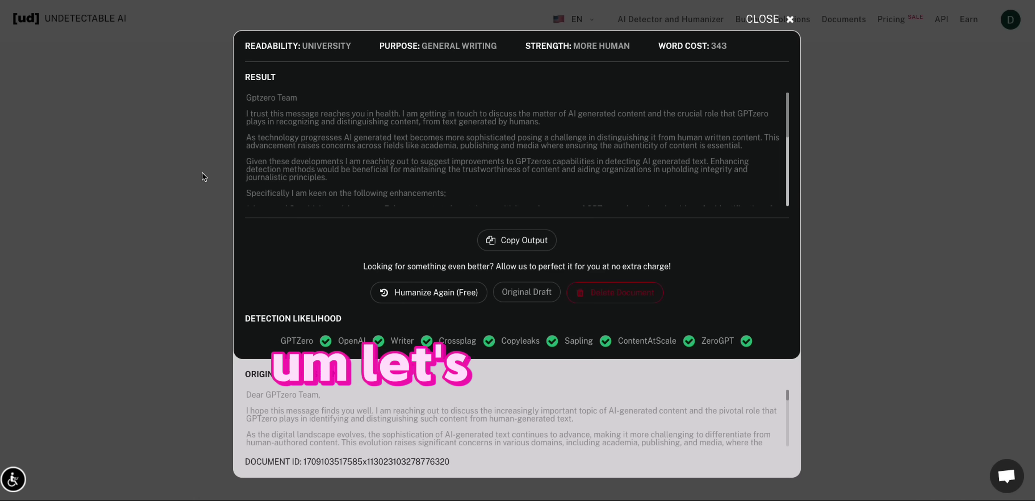
- Replace the email in the humanizer with the 620-word AI ethics essay and submit it for humanizing
left_click(202, 176)
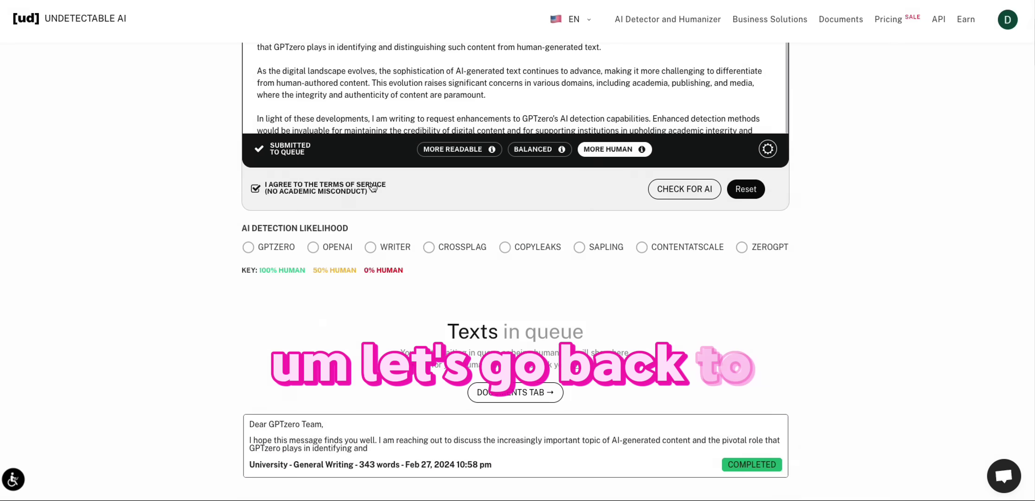
scroll(439, 135, "up", 1)
key("ctrl+a")
key("ctrl+v")
scroll(439, 136, "up", 1)
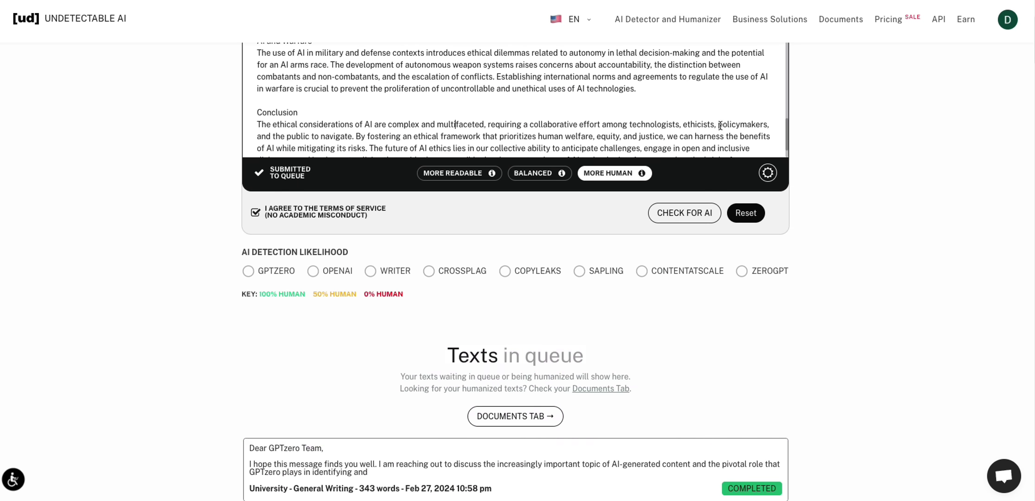
scroll(652, 232, "up", 4)
scroll(589, 272, "up", 10)
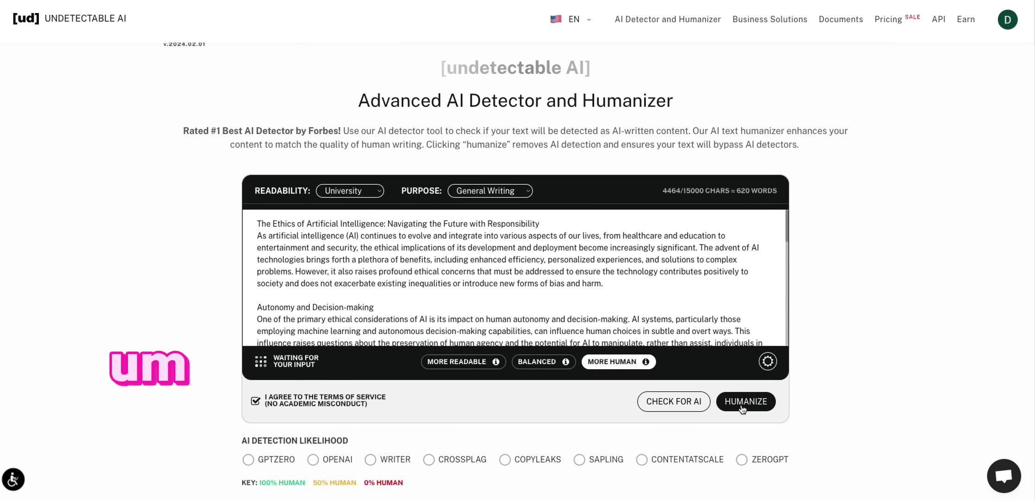
left_click(742, 402)
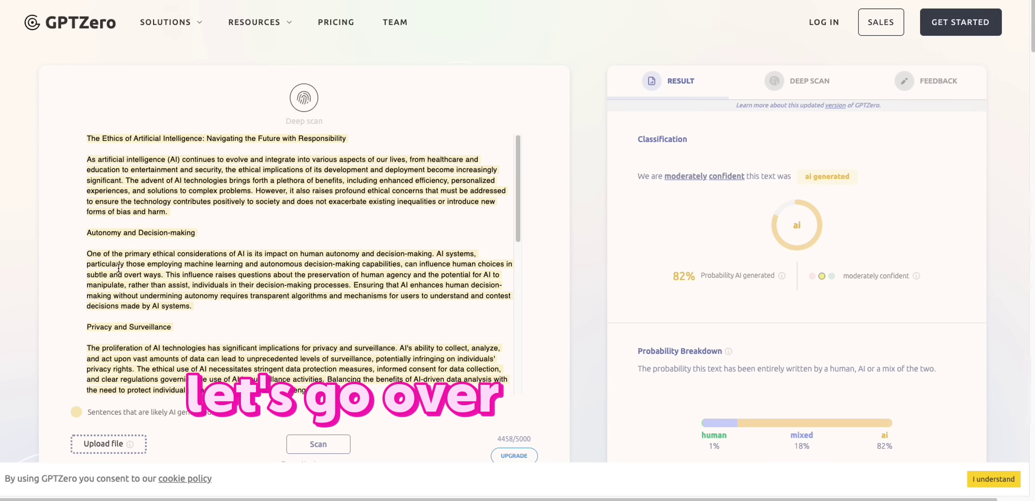
- Paste the humanized essay into GPTZero and scan it, getting just 12% AI probability
left_click(140, 251)
key("ctrl+a")
key("ctrl+v")
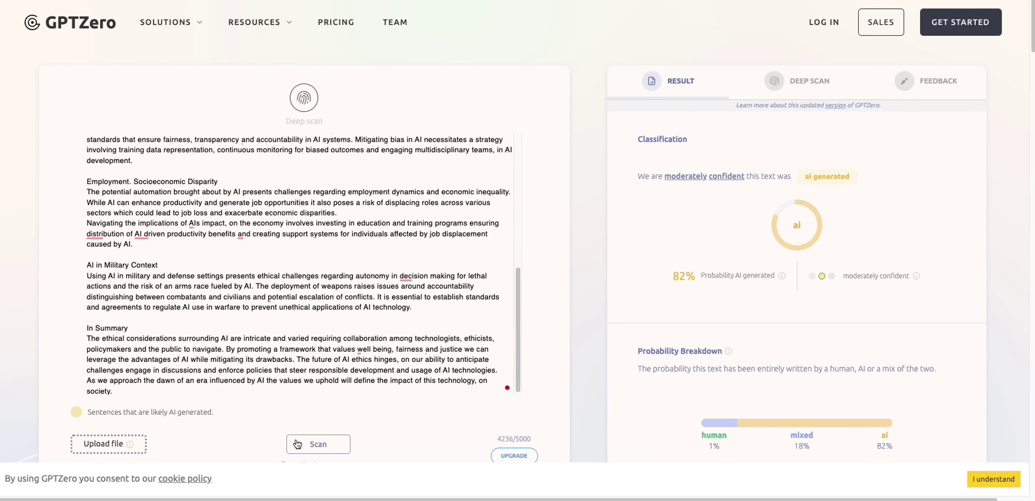
left_click(301, 444)
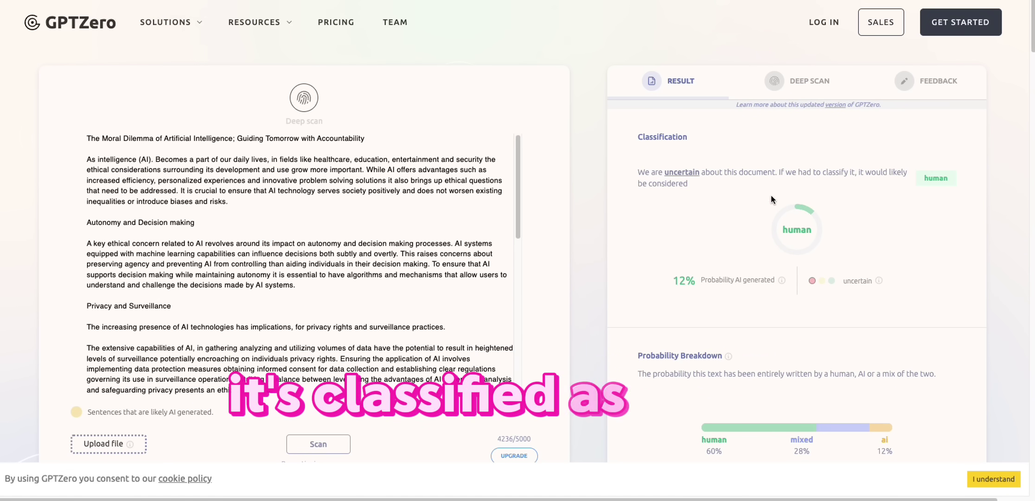
scroll(683, 315, "down", 1)
scroll(682, 314, "up", 1)
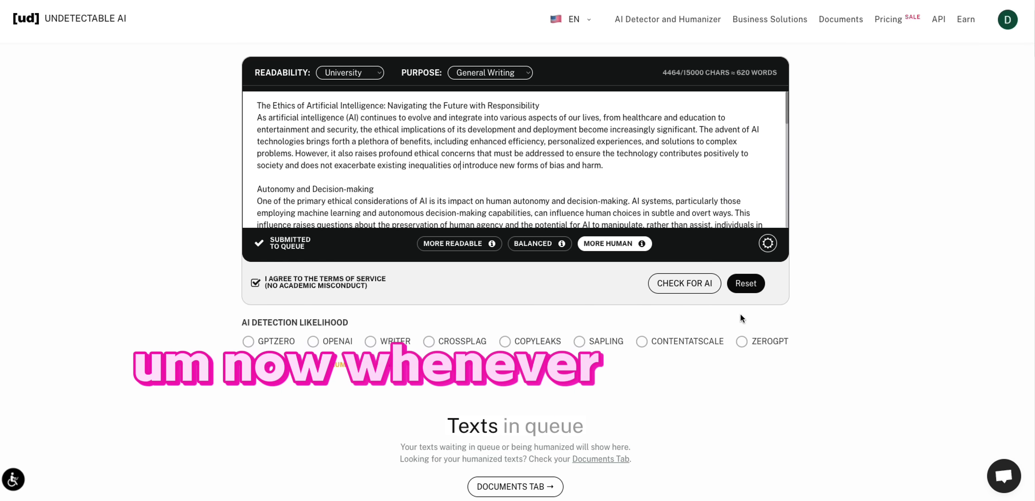
- Reset the humanizer and resubmit the 620-word essay at More Human strength
left_click(743, 290)
left_click(745, 288)
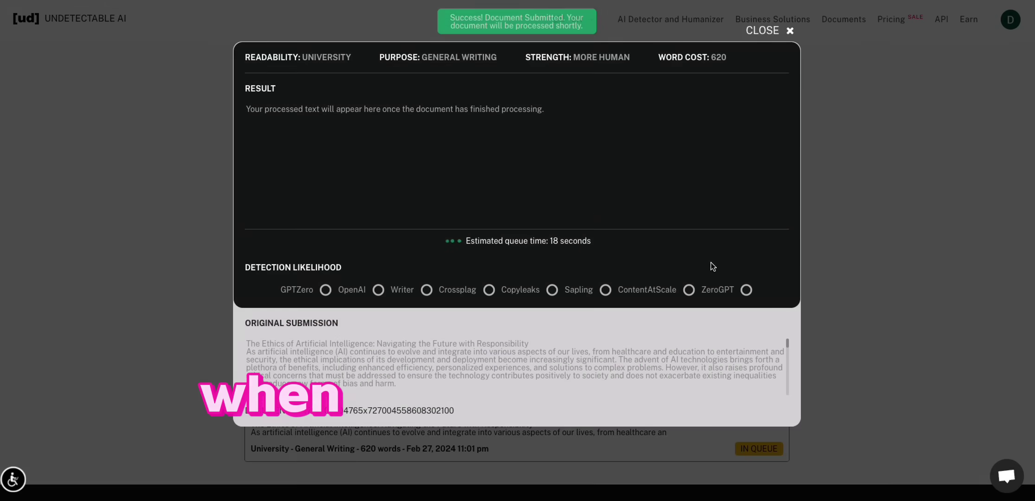